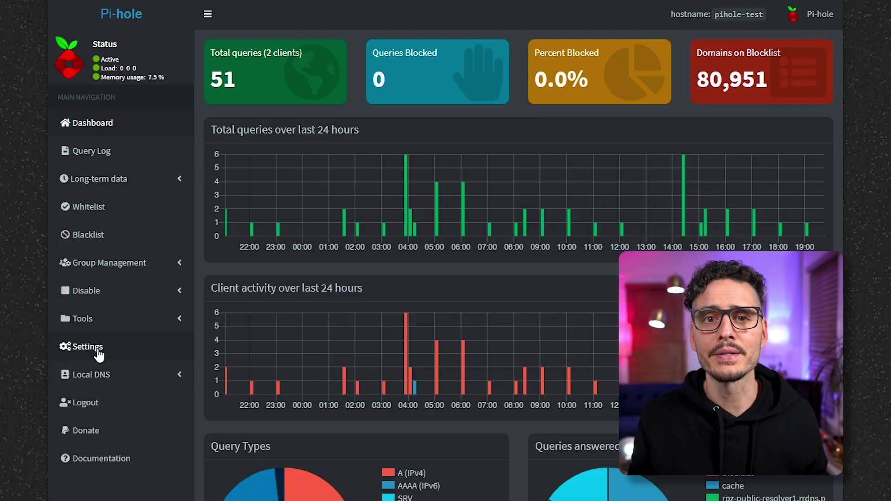
Expand Group Management in the sidebar and go to its Adlists page
click(121, 265)
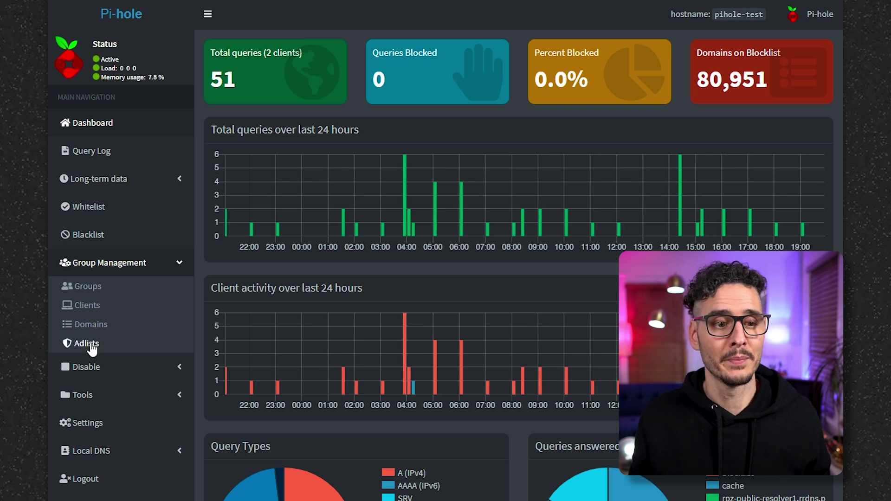
click(89, 345)
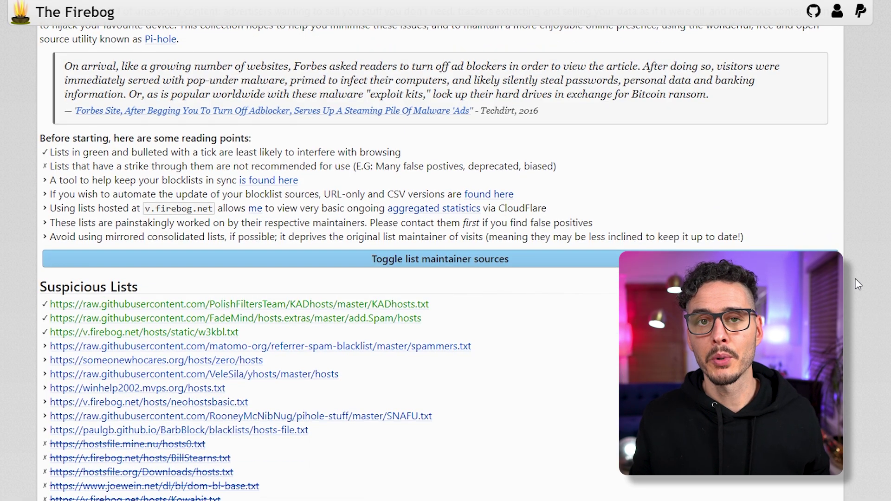
scroll(93, 226, down, 2)
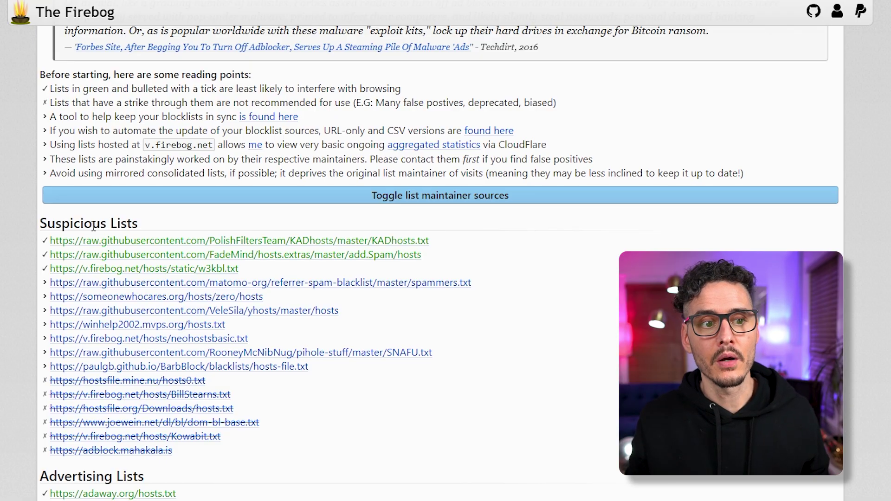
scroll(92, 227, down, 5)
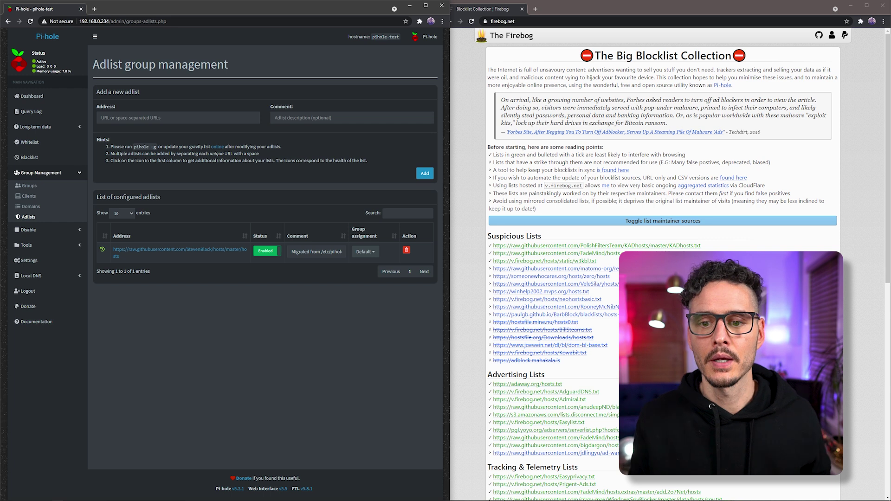
Add the KADhosts Firebog list URL as an adlist commented 'firebog'
drag(734, 248, 589, 245)
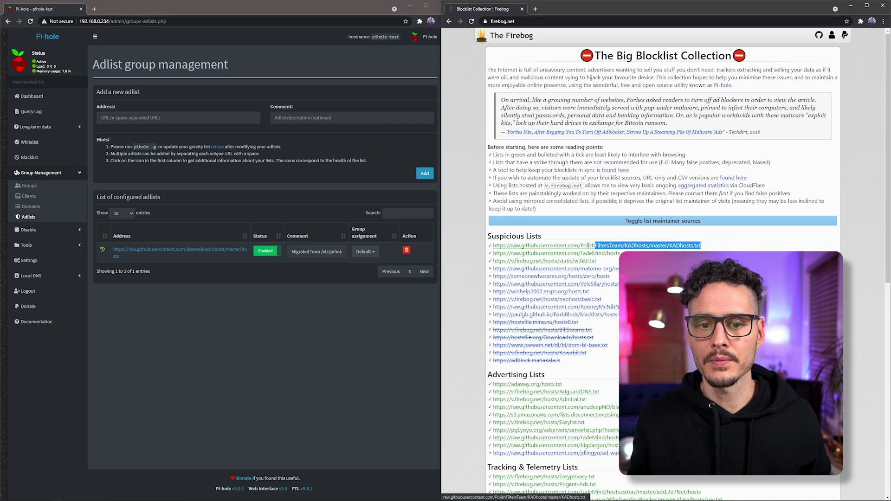
click(225, 116)
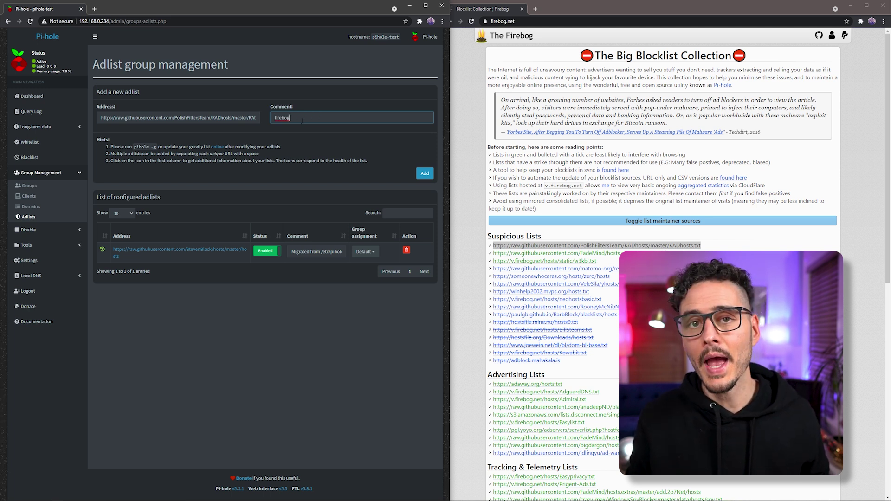
key(Return)
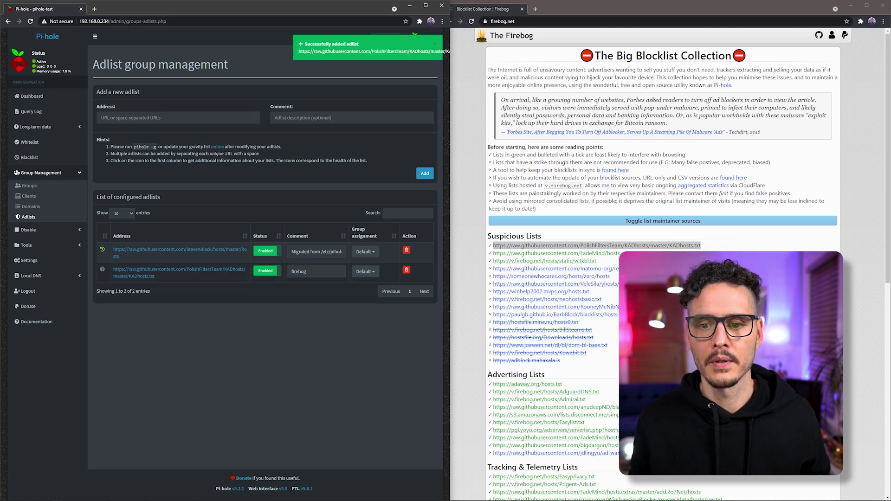
click(424, 173)
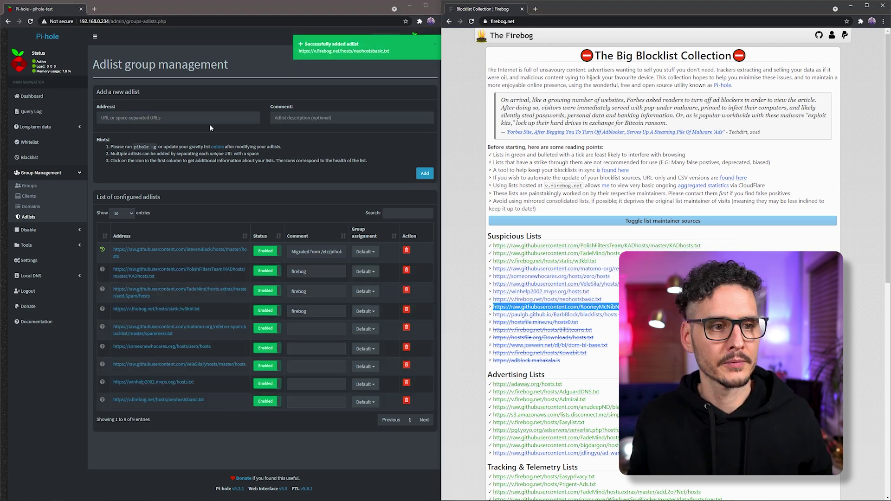
scroll(601, 293, down, 2)
Add the next several Firebog list URLs to the adlists
click(176, 117)
key(ctrl+v)
click(424, 173)
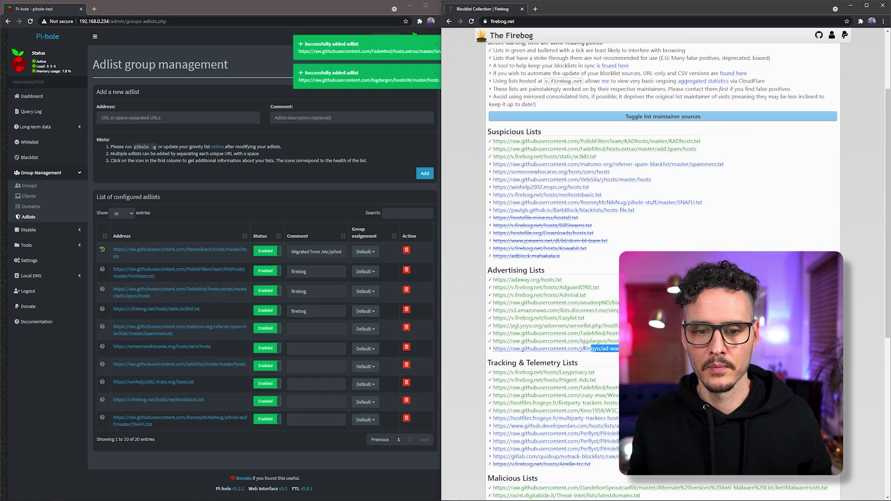
text(https://hostfiles.frogeye.fr/multiparty-trackers-hosts.txt)
click(423, 173)
click(423, 173)
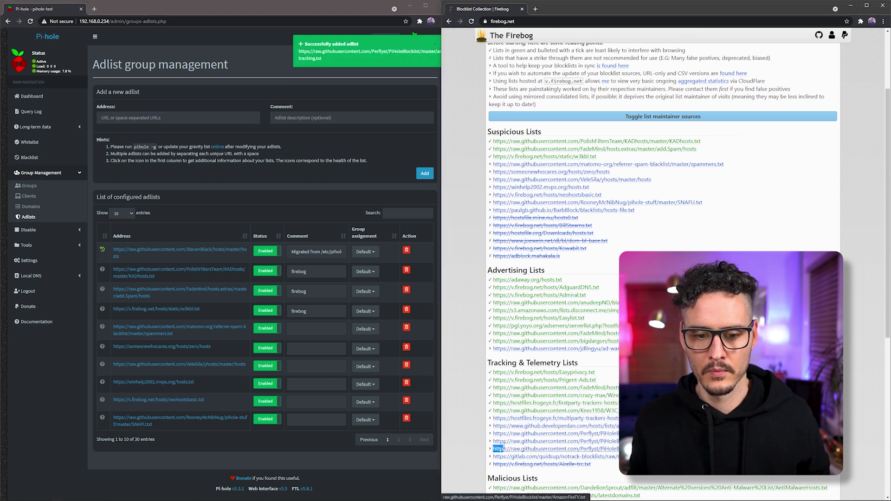
scroll(557, 279, down, 6)
Add the Mandiant bitbucket list and further Other Lists URLs as adlists
drag(836, 221, 605, 222)
right_click(606, 222)
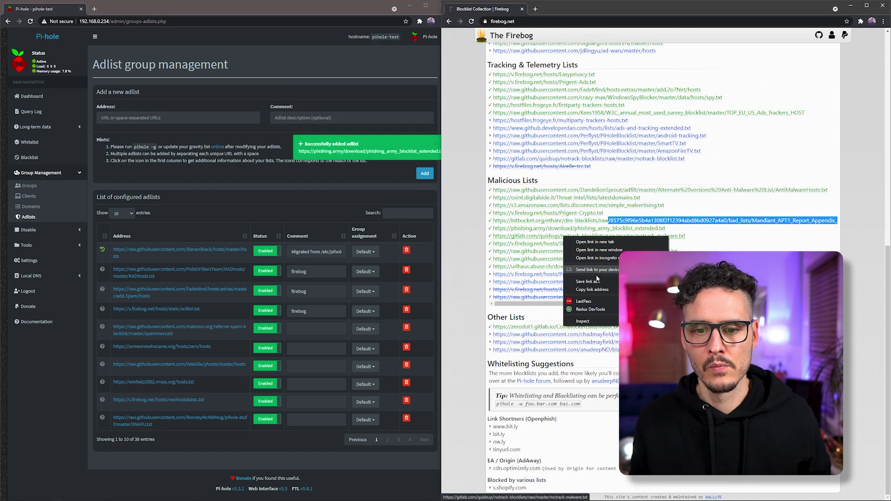
click(586, 241)
click(176, 118)
key(ctrl+v)
click(423, 172)
key(ctrl+c)
key(ctrl+v)
mouse_move(493, 326)
mouse_down()
mouse_move(617, 327)
mouse_move(482, 339)
mouse_up()
click(423, 173)
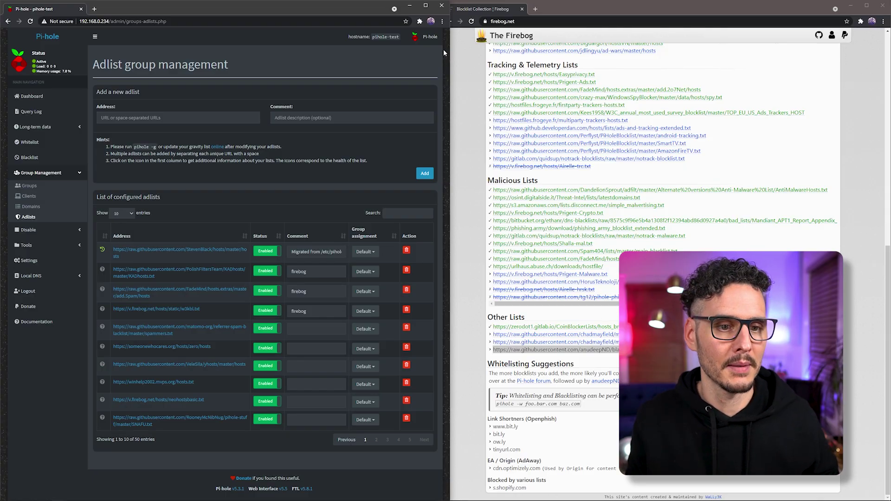
click(59, 247)
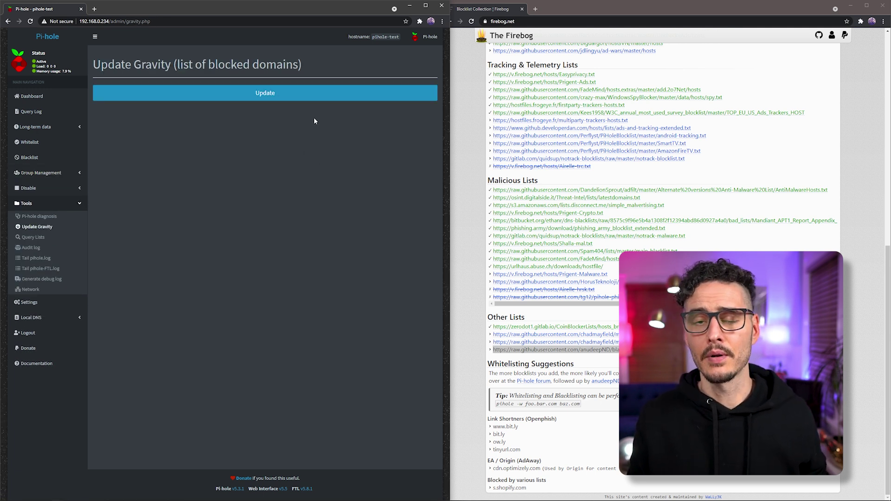
click(293, 98)
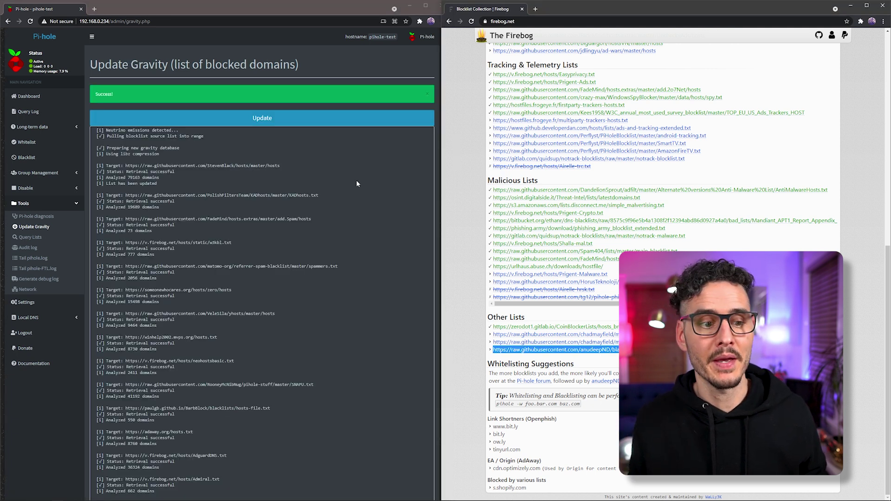
scroll(311, 209, down, 9)
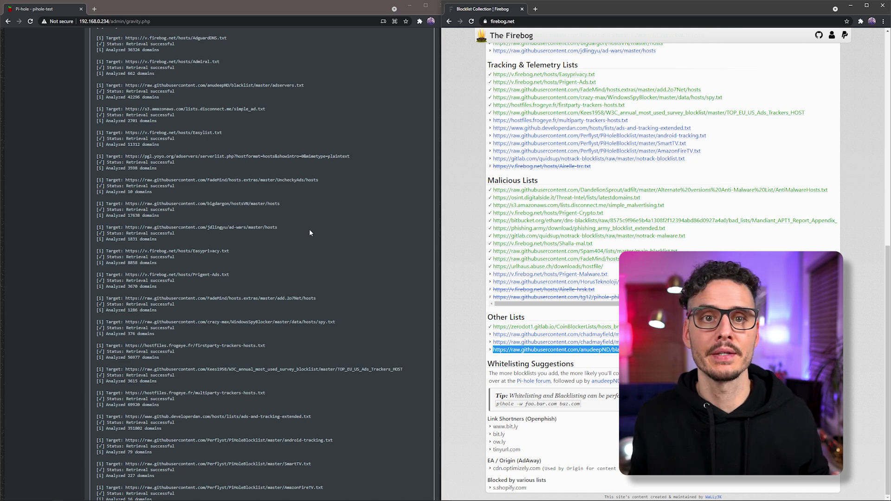
scroll(309, 229, up, 10)
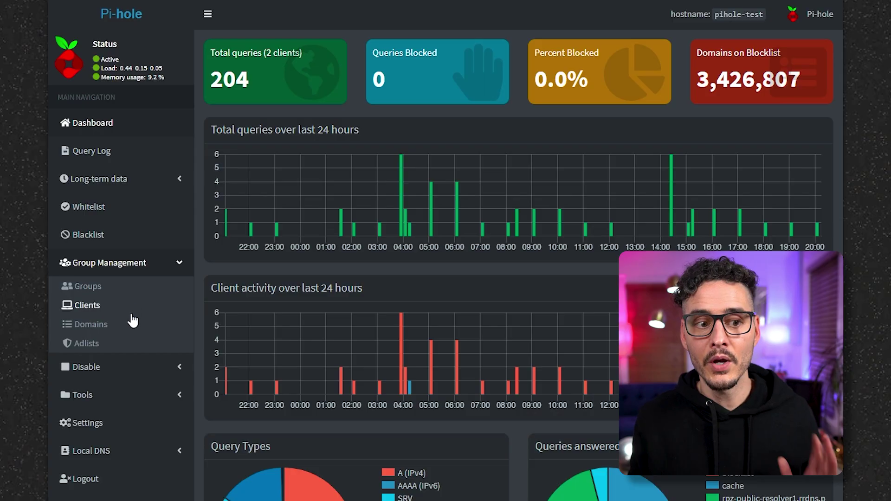
Go to the Adlists page under Group Management
click(116, 343)
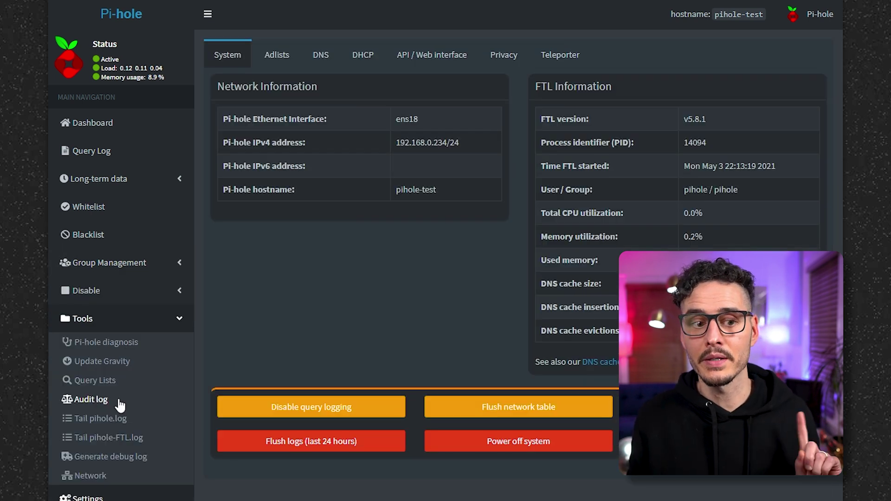
View the Tools audit log of queries, then the live tail of pihole.log
click(119, 404)
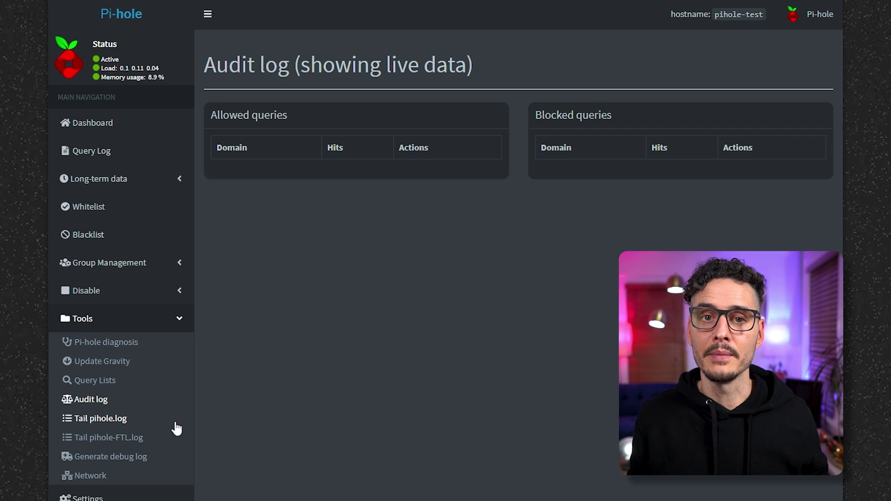
click(120, 423)
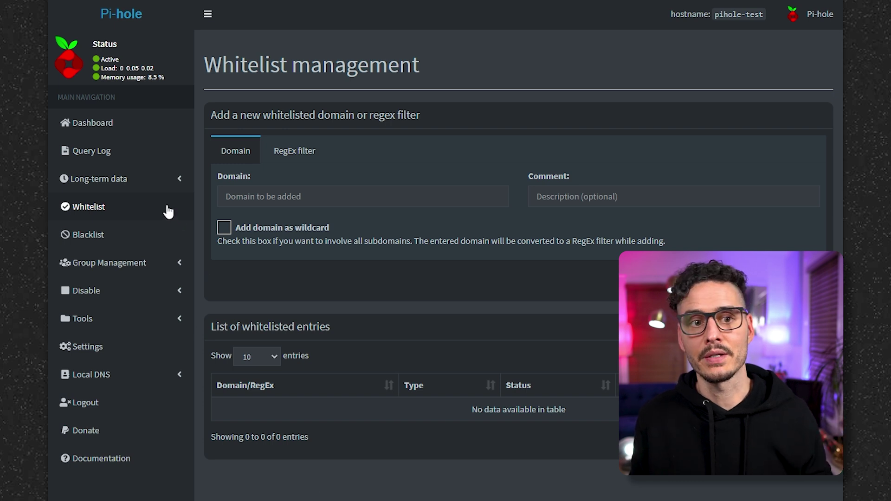
Add facebook.com to the whitelist as an exact domain with a comment
click(324, 196)
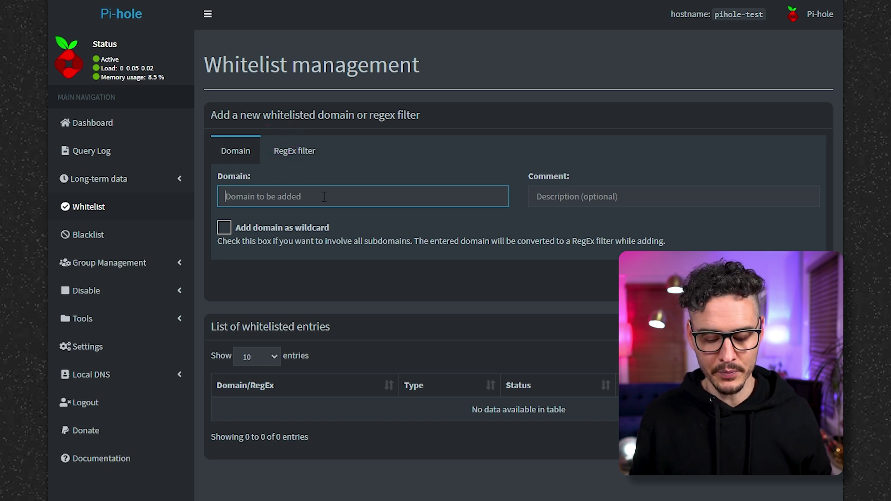
text(facebook.com)
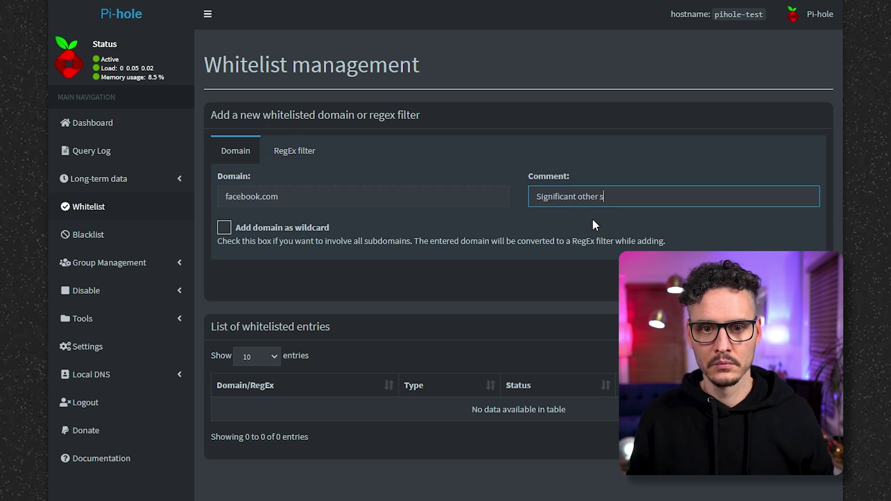
text(to)
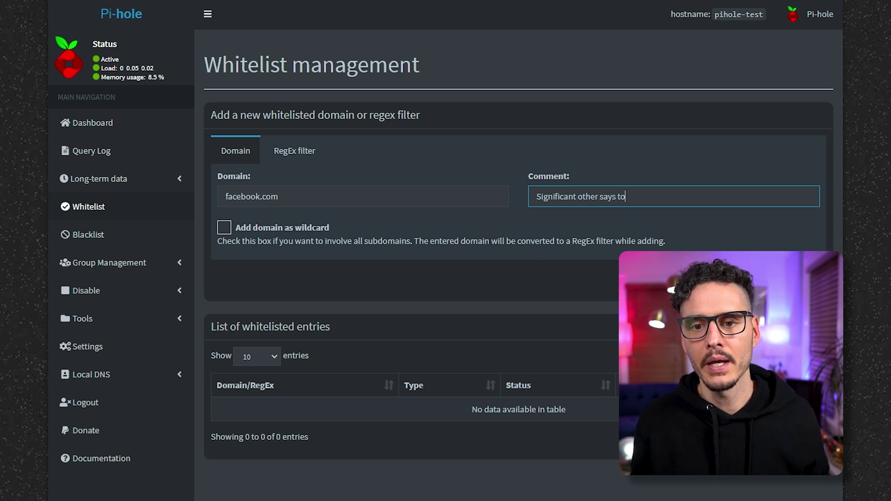
key(Return)
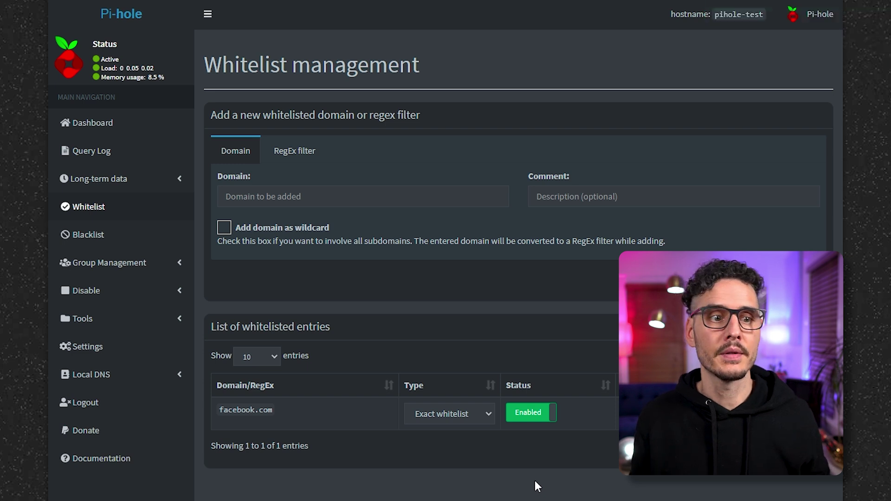
On the Blacklist page, add facbook.com as an exact blocked domain with a short comment
click(130, 235)
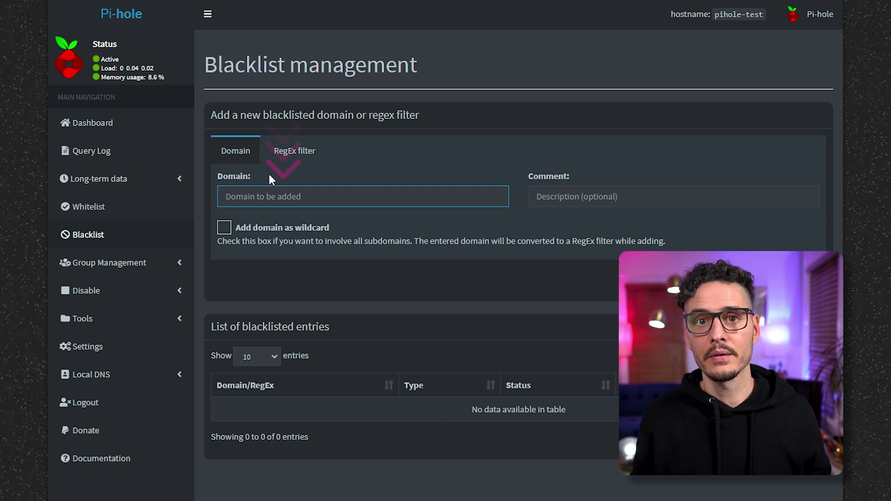
text(facbook.com)
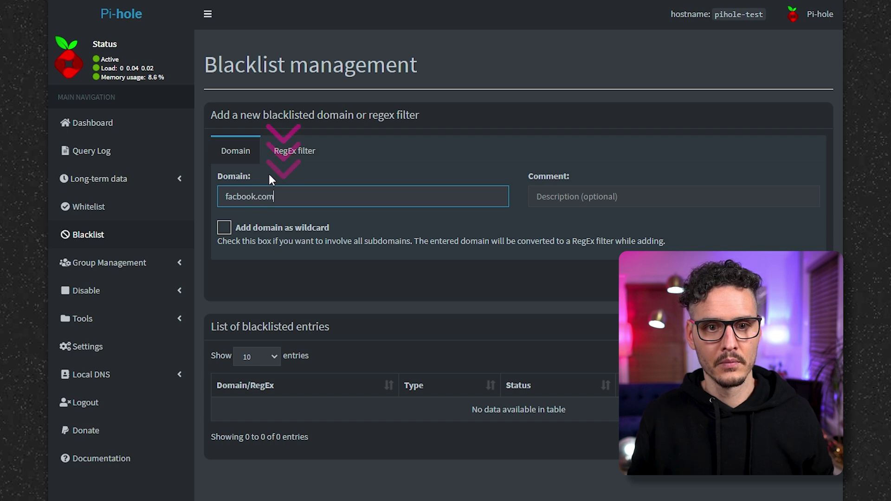
key(Tab)
text(I)
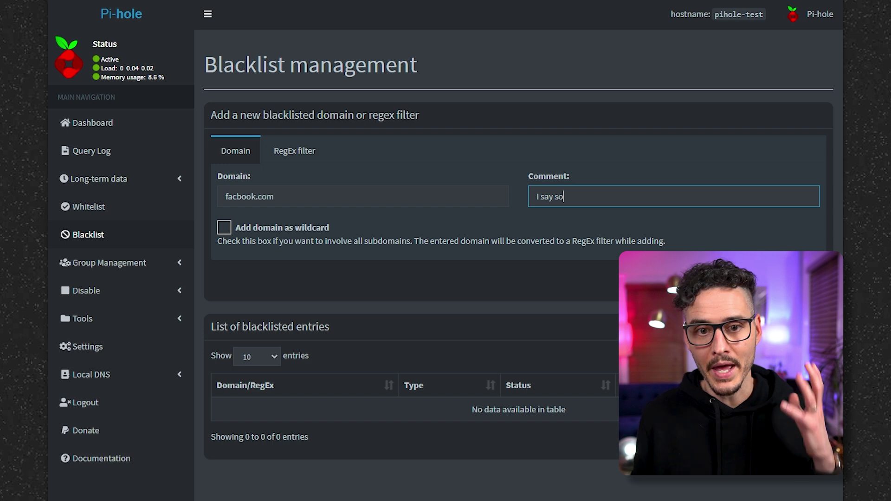
key(Return)
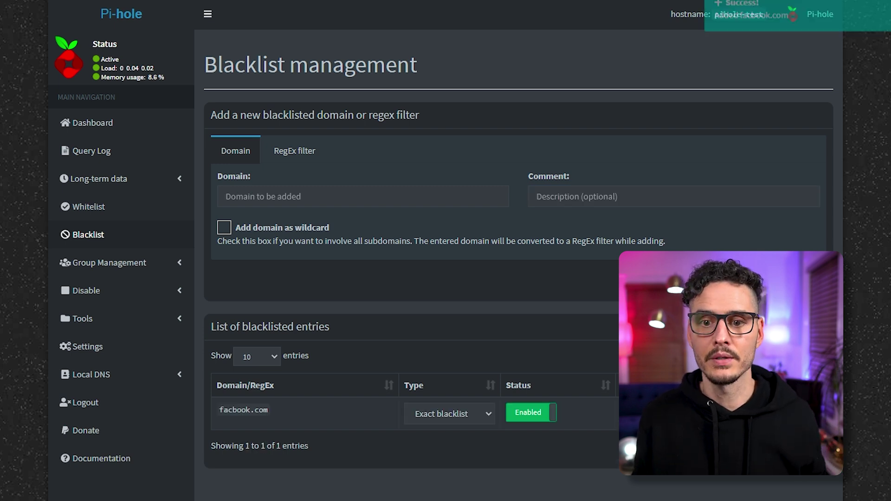